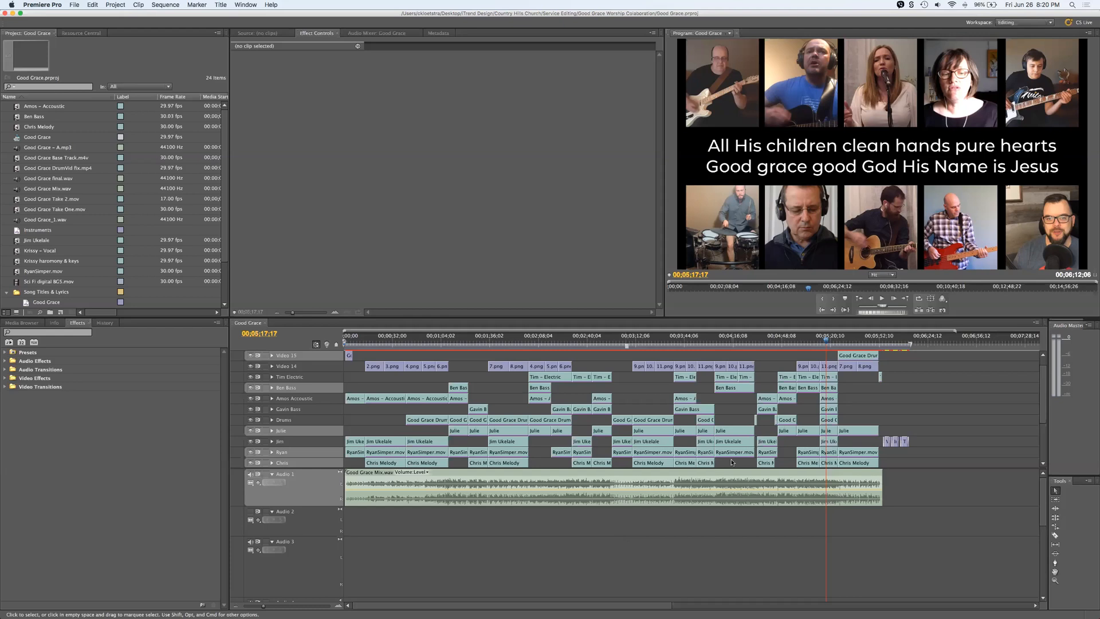
Step: Enlarge the video track area of the Good Grace timeline and look through the stacked performer tracks
{"action": "left_click_drag", "start_coordinate": [307, 468], "coordinate": [312, 502]}
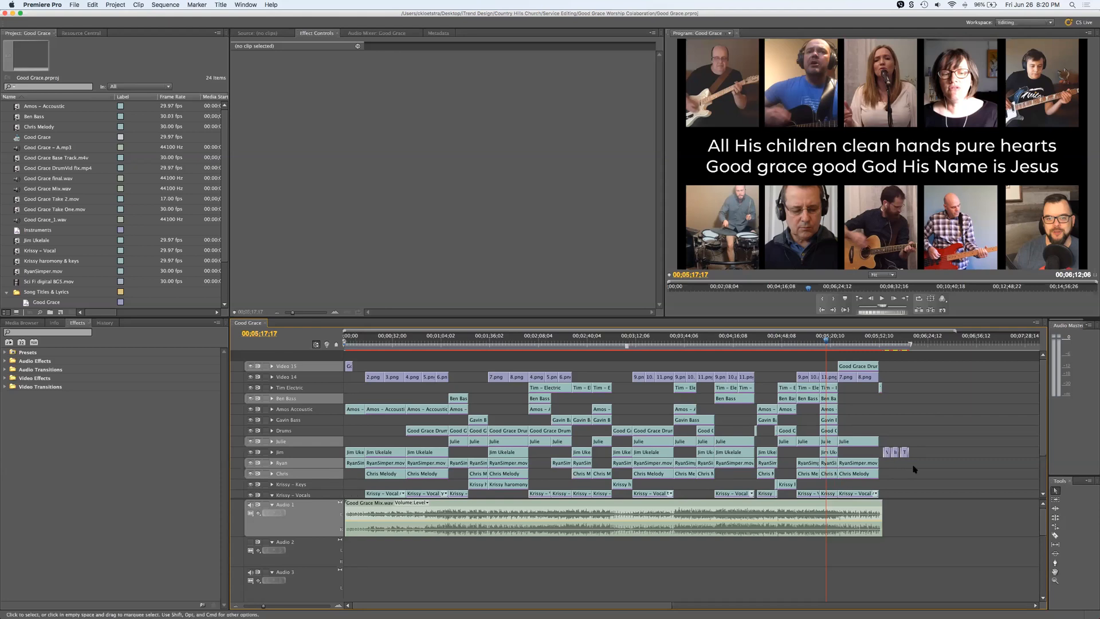
{"action": "scroll", "coordinate": [1043, 436], "scroll_direction": "down", "scroll_amount": 3}
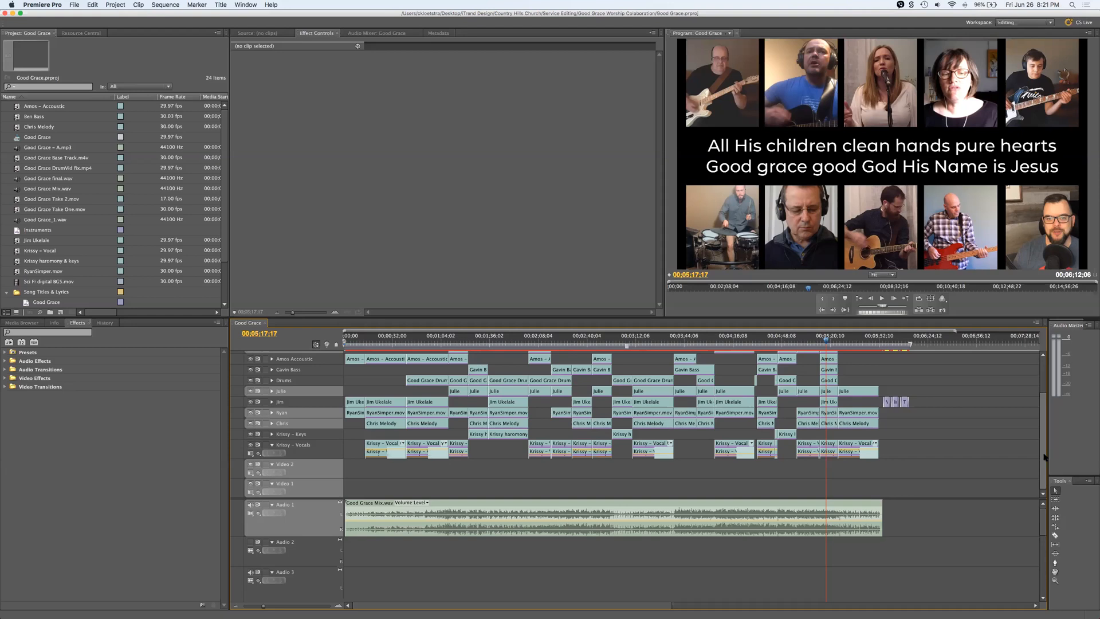
{"action": "scroll", "coordinate": [1044, 456], "scroll_direction": "up", "scroll_amount": 2}
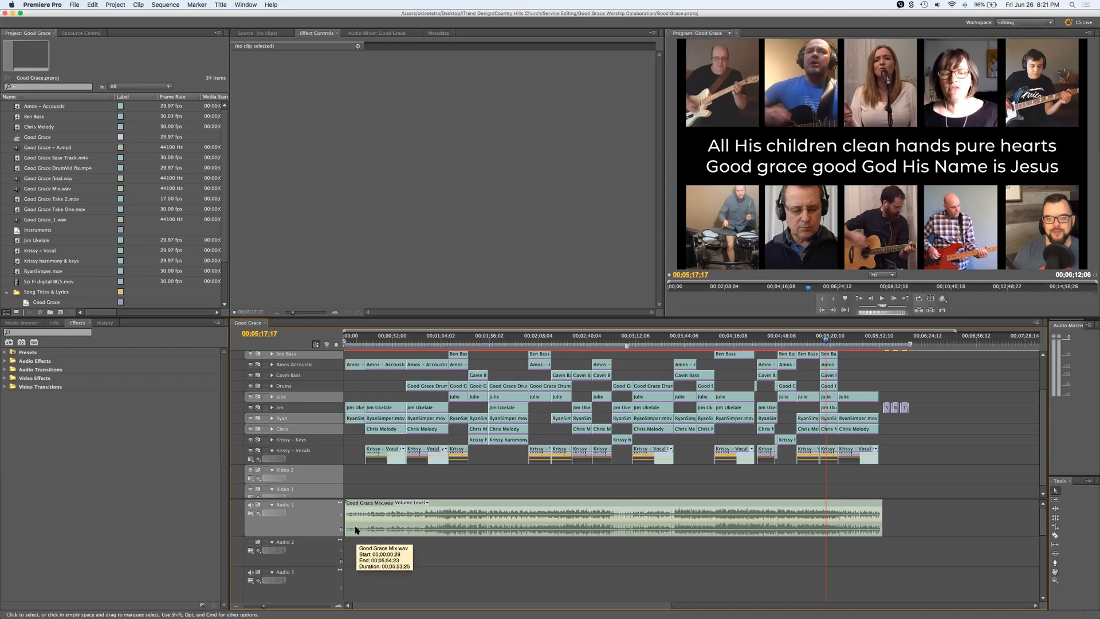
Step: Hide and reshow the vocals track to check its picture, and select the track's first clip
{"action": "left_click", "coordinate": [250, 451]}
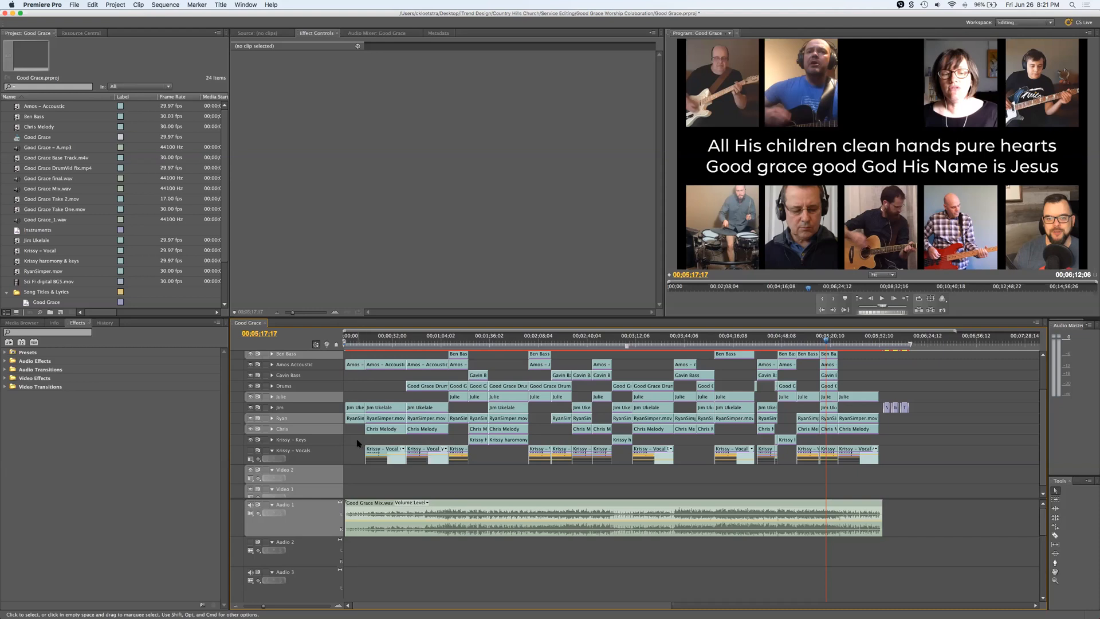
{"action": "left_click", "coordinate": [249, 450]}
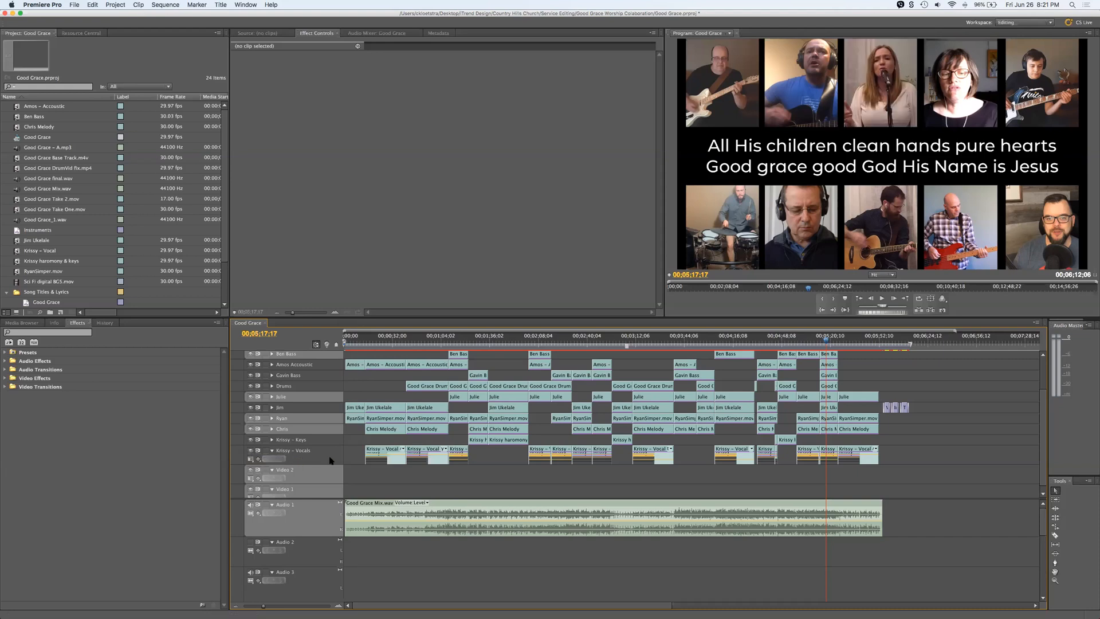
{"action": "right_click", "coordinate": [377, 460]}
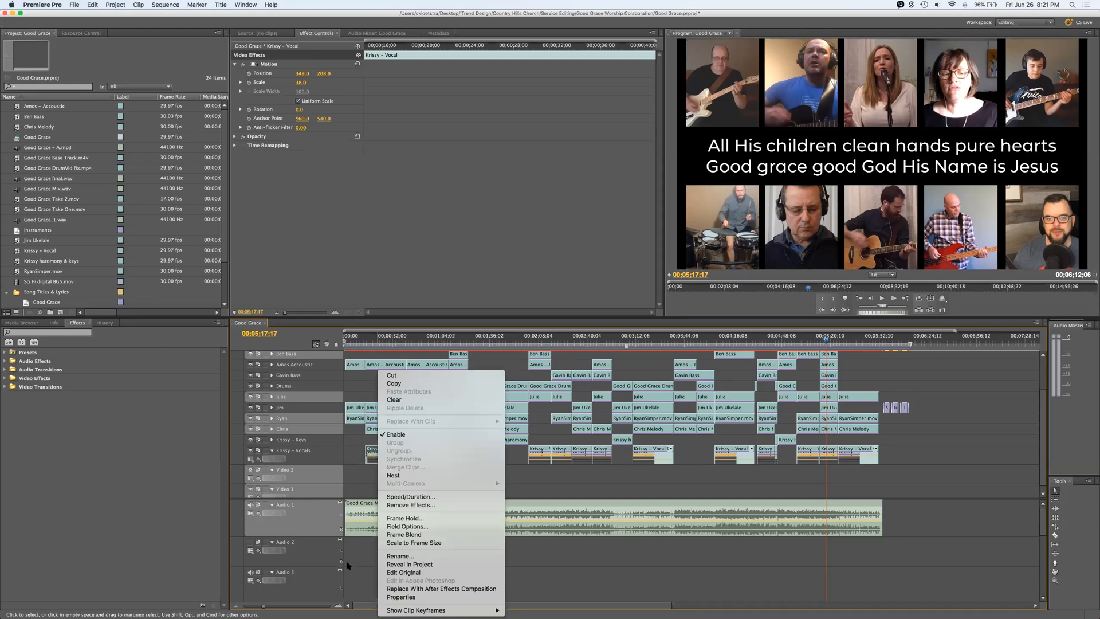
{"action": "left_click", "coordinate": [376, 455]}
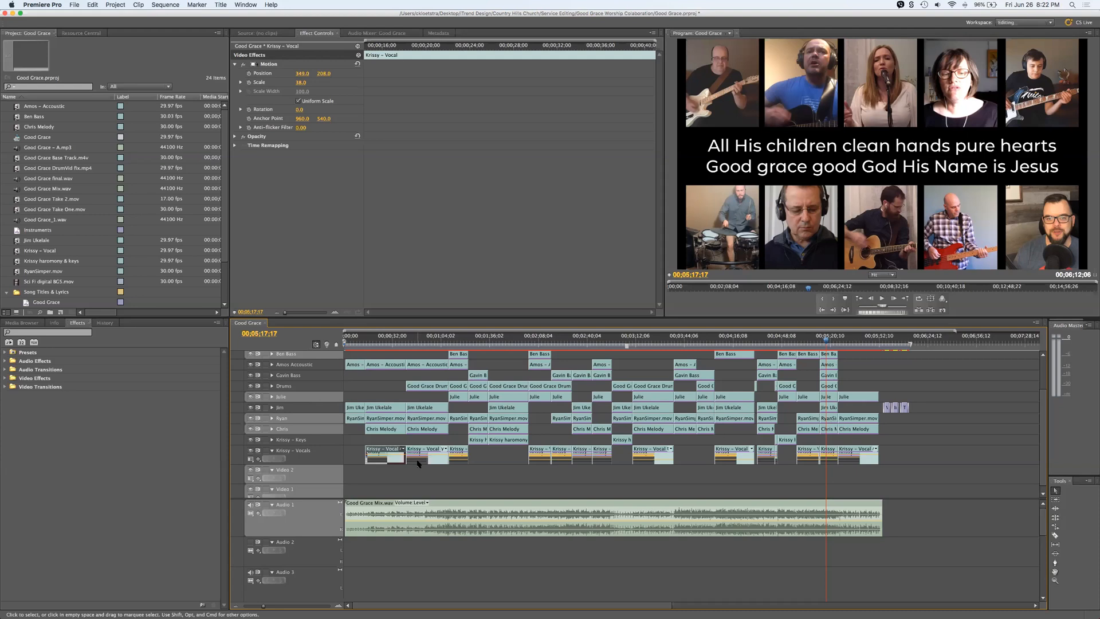
Step: Go to the start of the sequence at a closer timeline zoom and preview the opening from 00;00;01;02
{"action": "key", "text": "="}
{"action": "key", "text": "="}
{"action": "key", "text": "="}
{"action": "key", "text": "="}
{"action": "key", "text": "="}
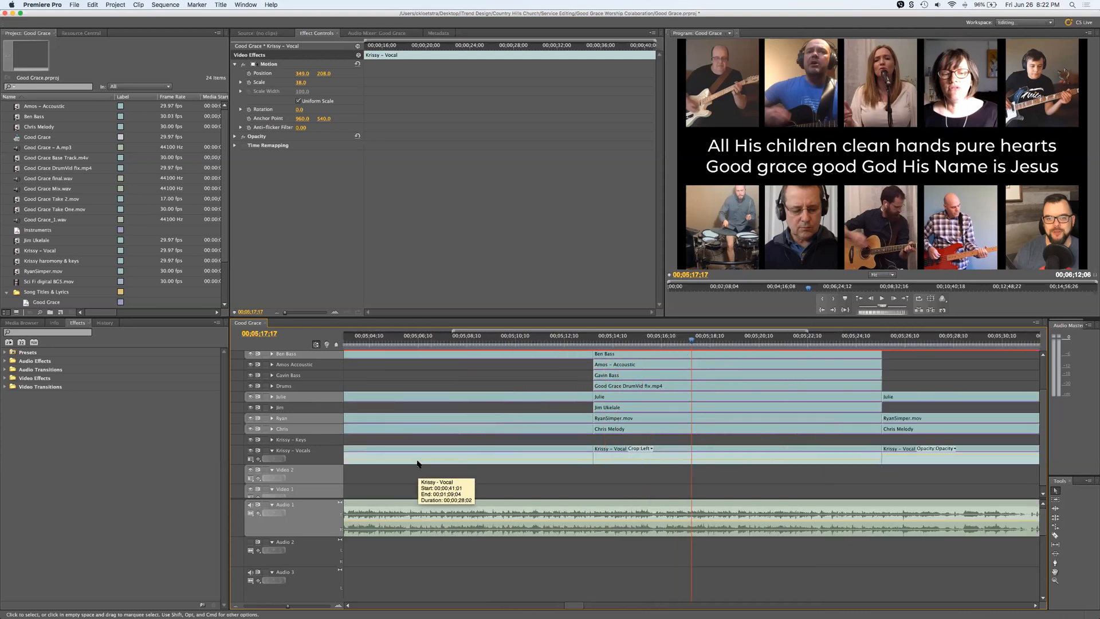
{"action": "scroll", "coordinate": [417, 463], "scroll_direction": "up", "scroll_amount": 10}
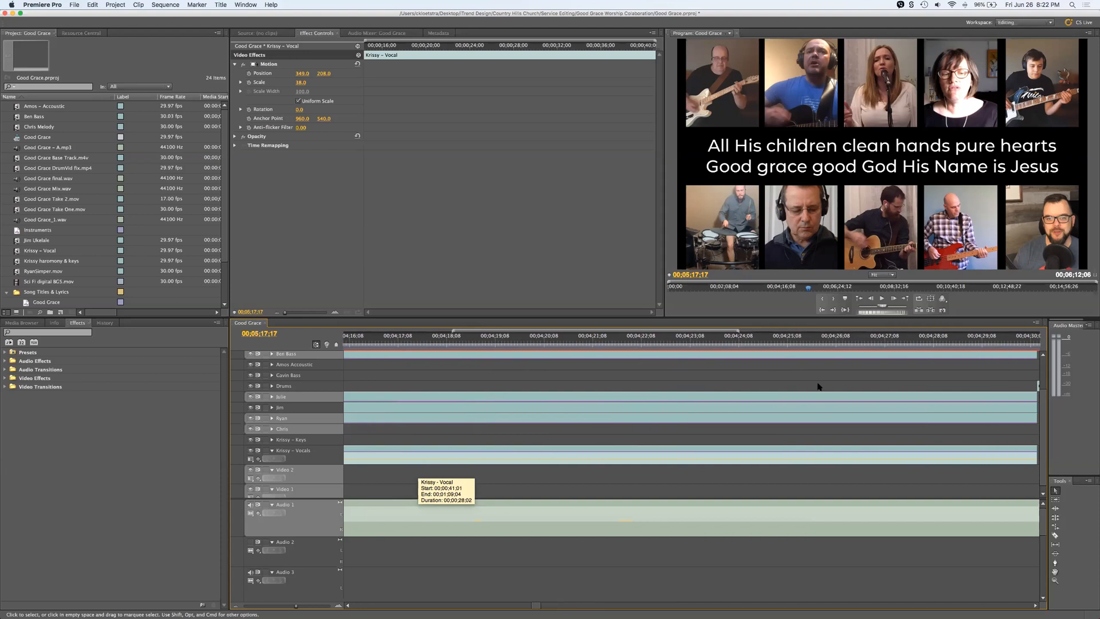
{"action": "scroll", "coordinate": [444, 595], "scroll_direction": "up", "scroll_amount": 15}
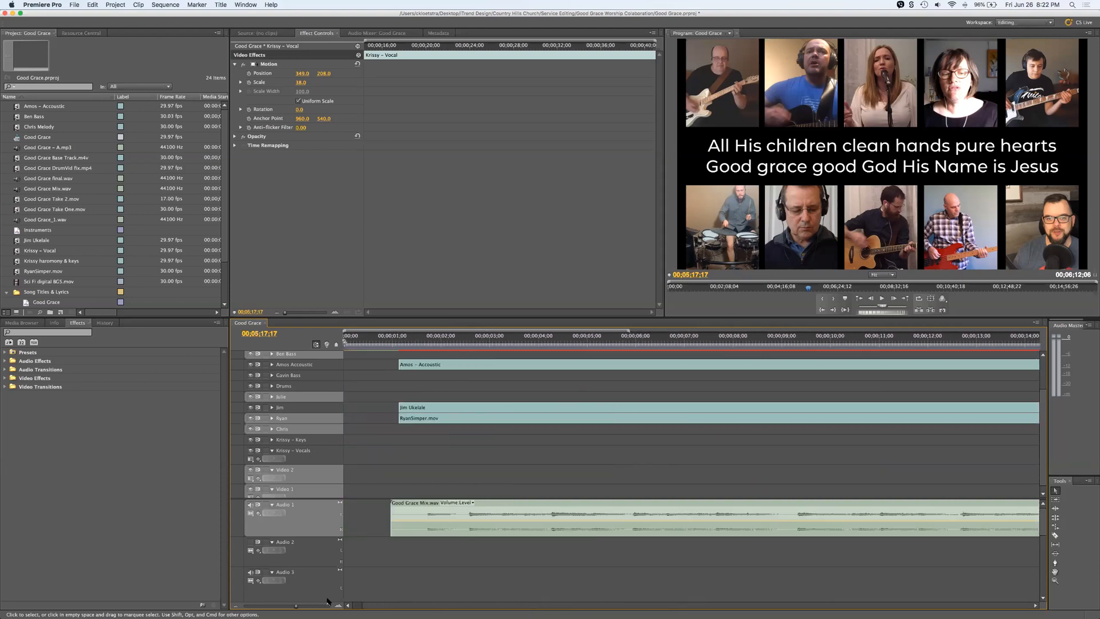
{"action": "left_click", "coordinate": [404, 340]}
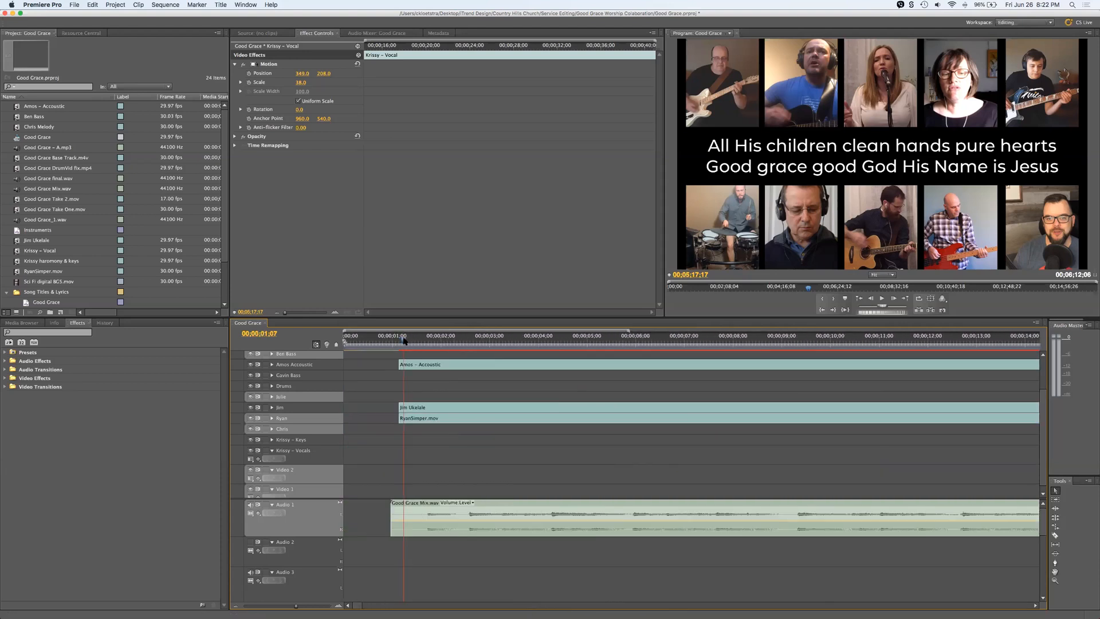
{"action": "key", "text": "minus"}
{"action": "key", "text": "minus"}
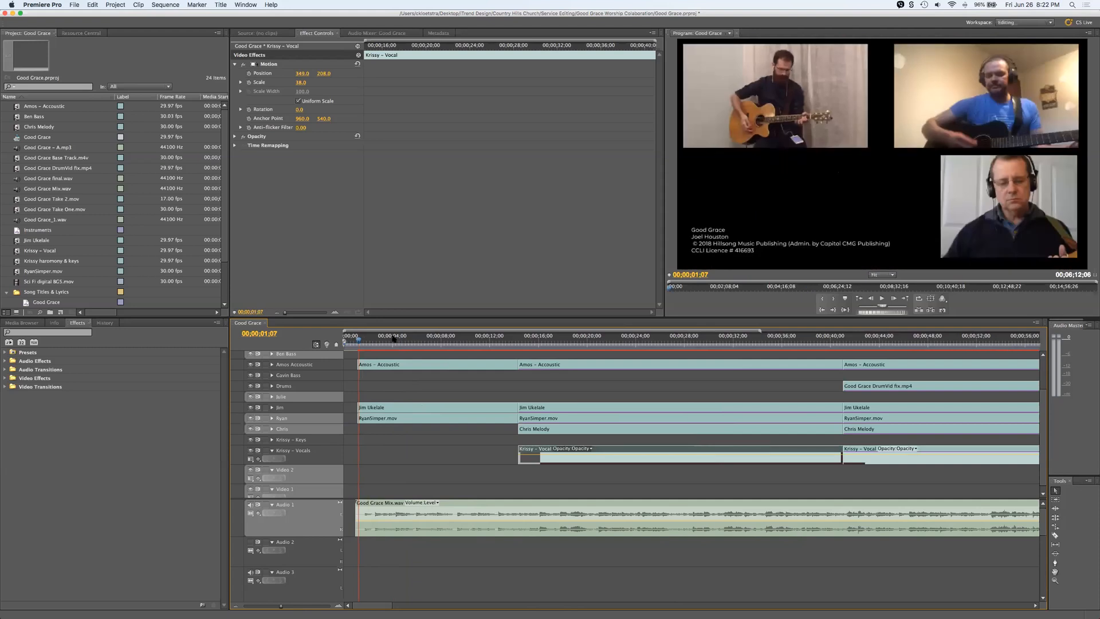
{"action": "left_click", "coordinate": [357, 342]}
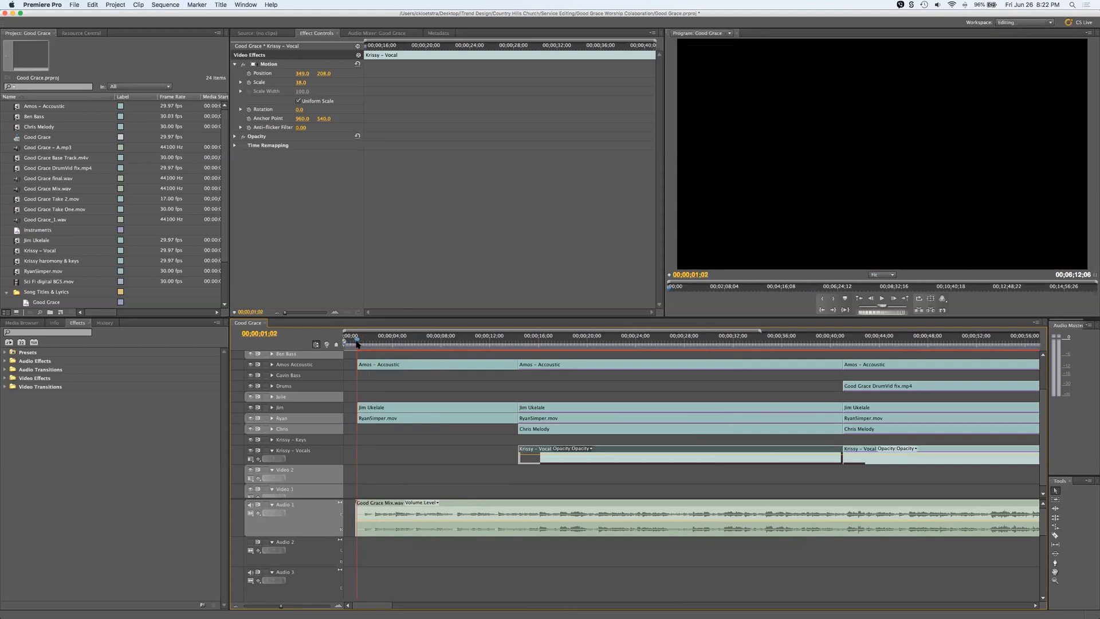
{"action": "left_click_drag", "start_coordinate": [357, 343], "coordinate": [360, 344]}
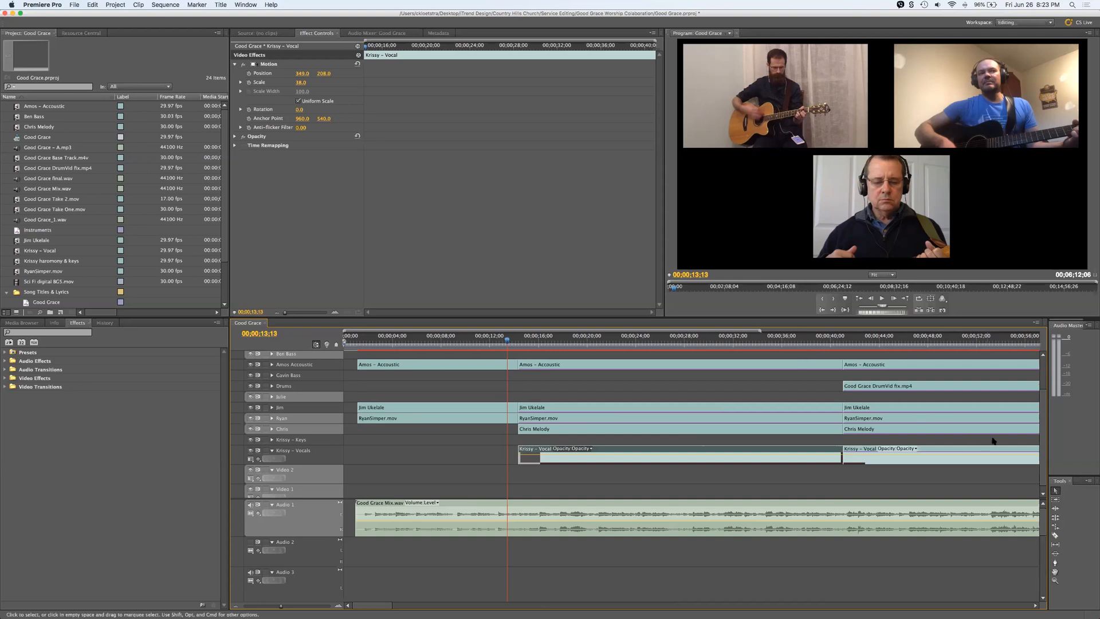
Step: Compare the layout before and after the first lyric slide, 2.png, and park the playhead at 00;00;14;08
{"action": "left_click_drag", "start_coordinate": [1042, 437], "coordinate": [1040, 392]}
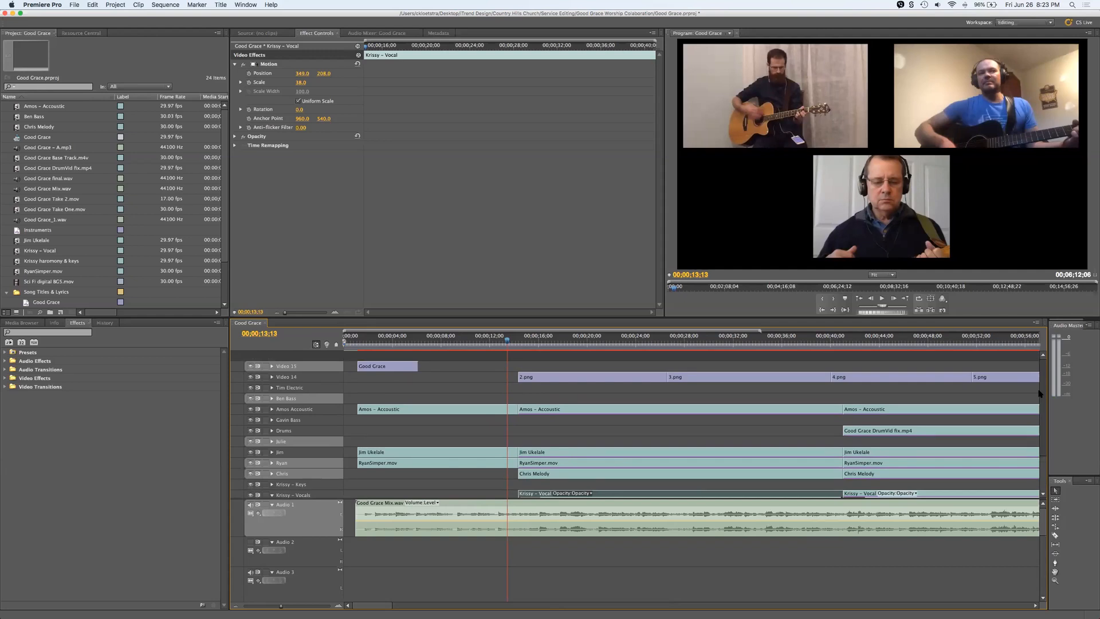
{"action": "left_click", "coordinate": [530, 340]}
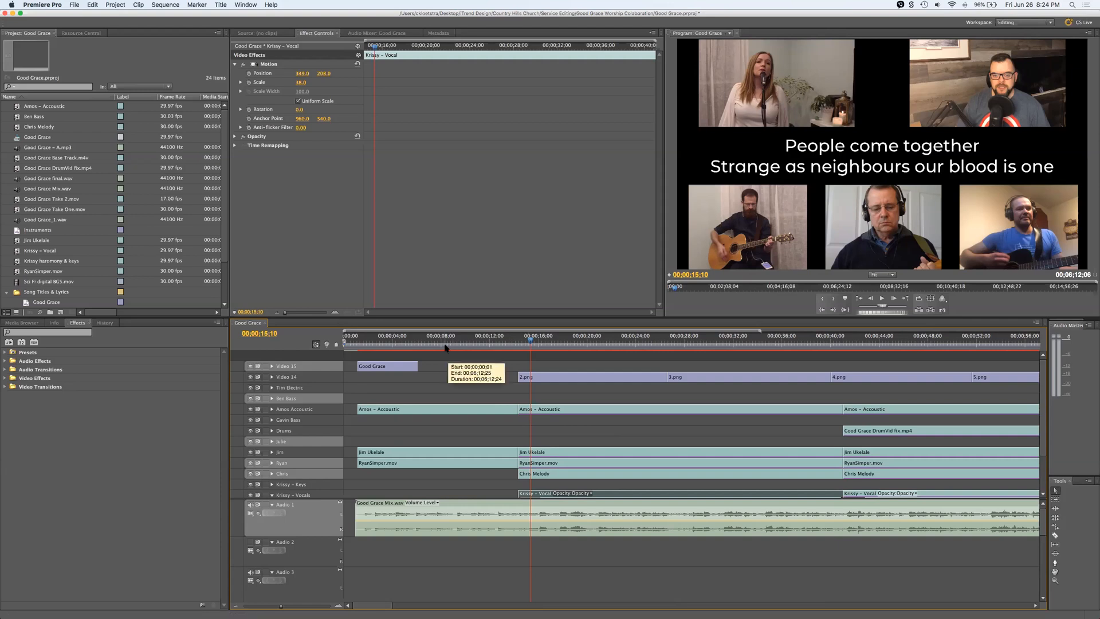
{"action": "left_click", "coordinate": [517, 342]}
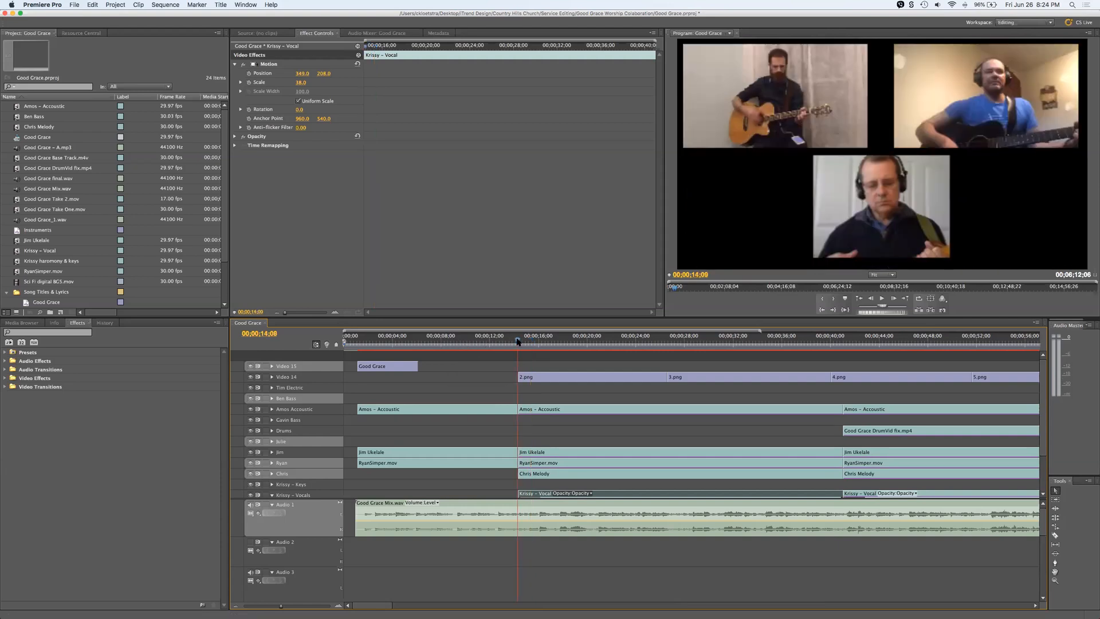
{"action": "key", "text": "Left"}
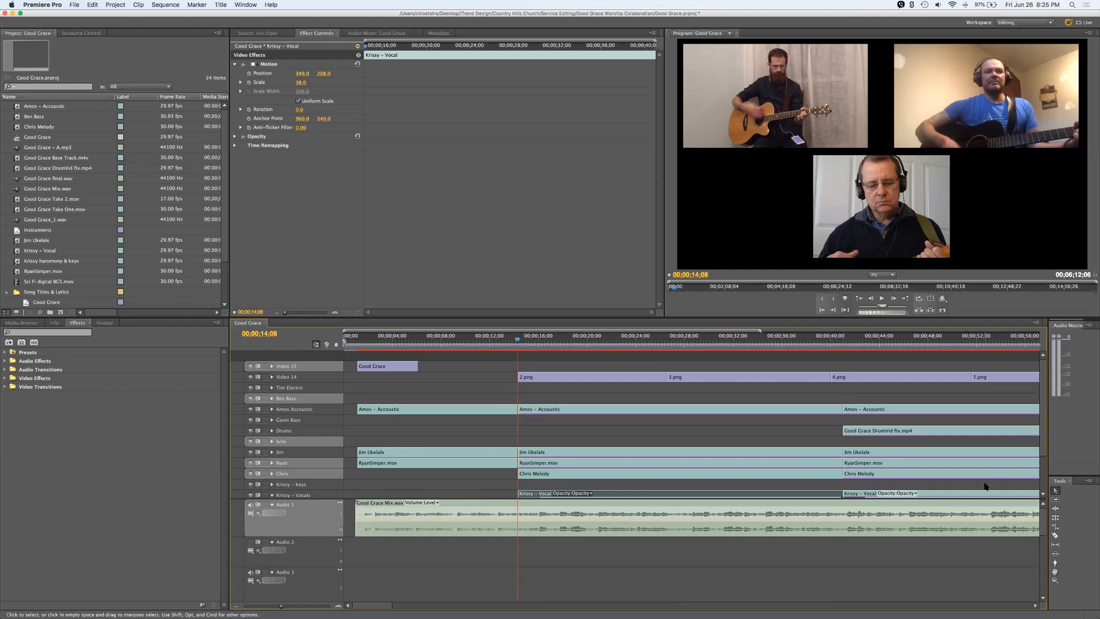
Step: Enlarge the video track area and set the first acoustic clip's horizontal position to 346.9 with the playhead at 00;00;06;13
{"action": "left_click_drag", "start_coordinate": [1044, 499], "coordinate": [1044, 554]}
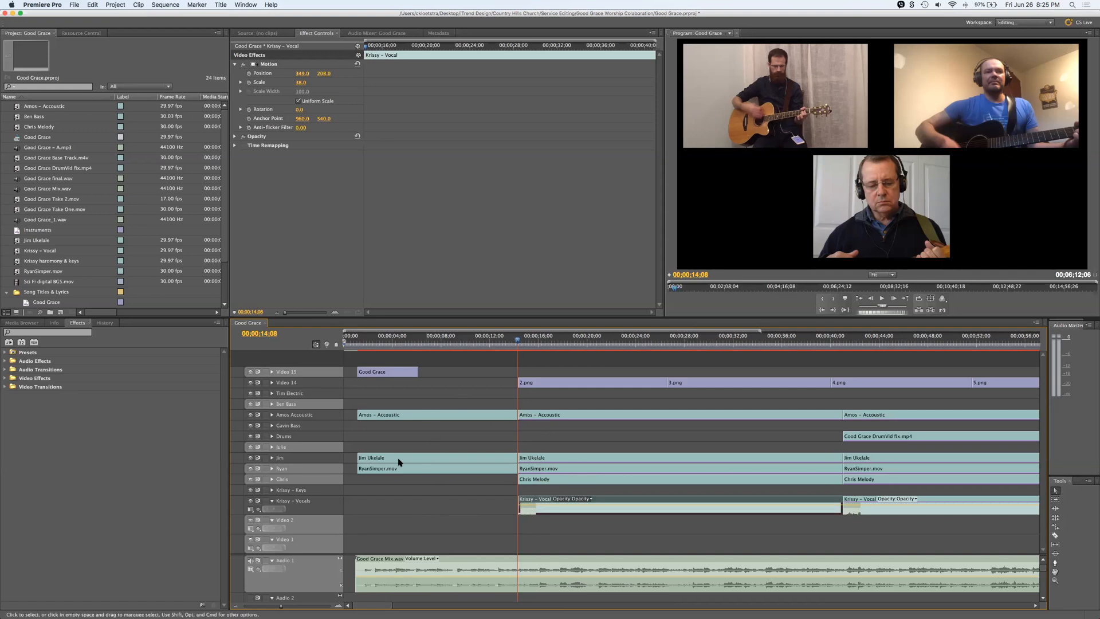
{"action": "left_click", "coordinate": [422, 339]}
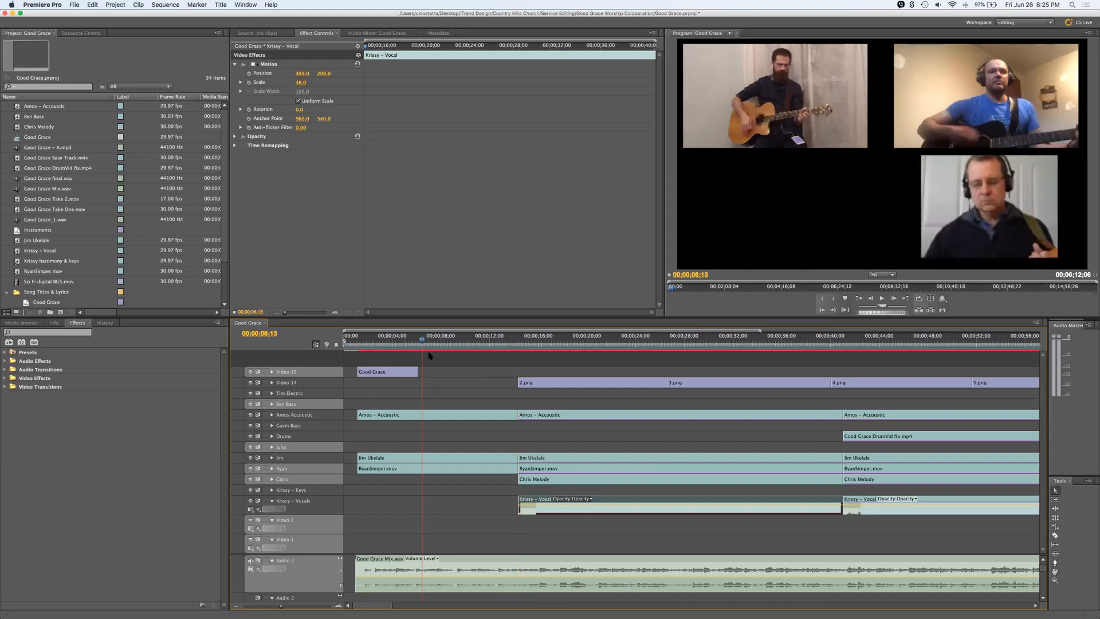
{"action": "left_click", "coordinate": [431, 416]}
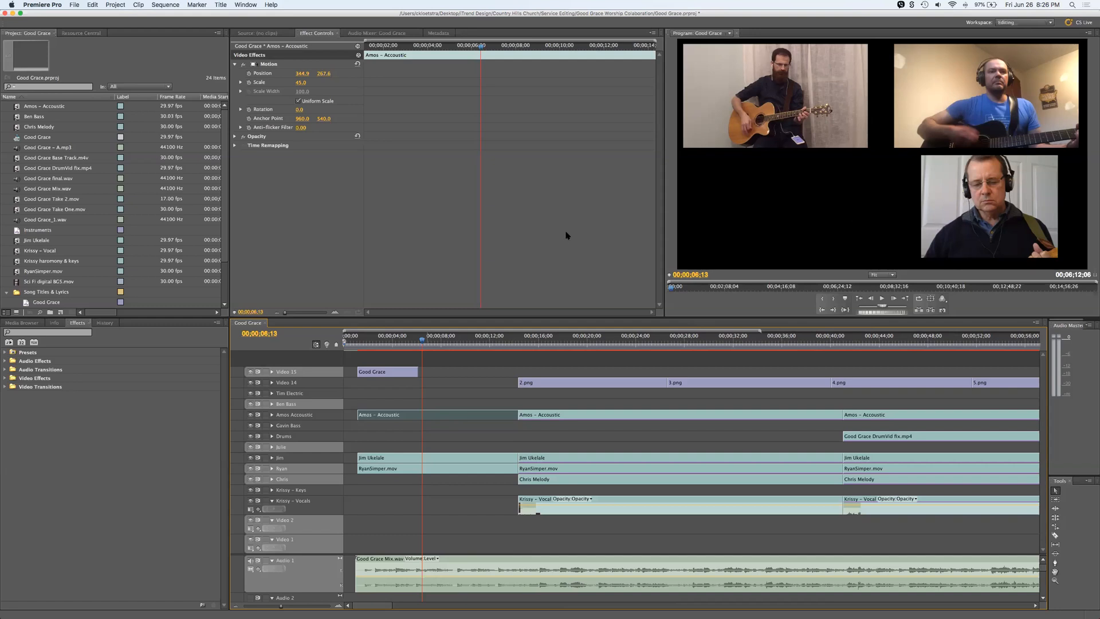
{"action": "mouse_move", "coordinate": [299, 76]}
{"action": "left_mouse_down"}
{"action": "mouse_move", "coordinate": [332, 76]}
{"action": "mouse_move", "coordinate": [301, 76]}
{"action": "left_mouse_up"}
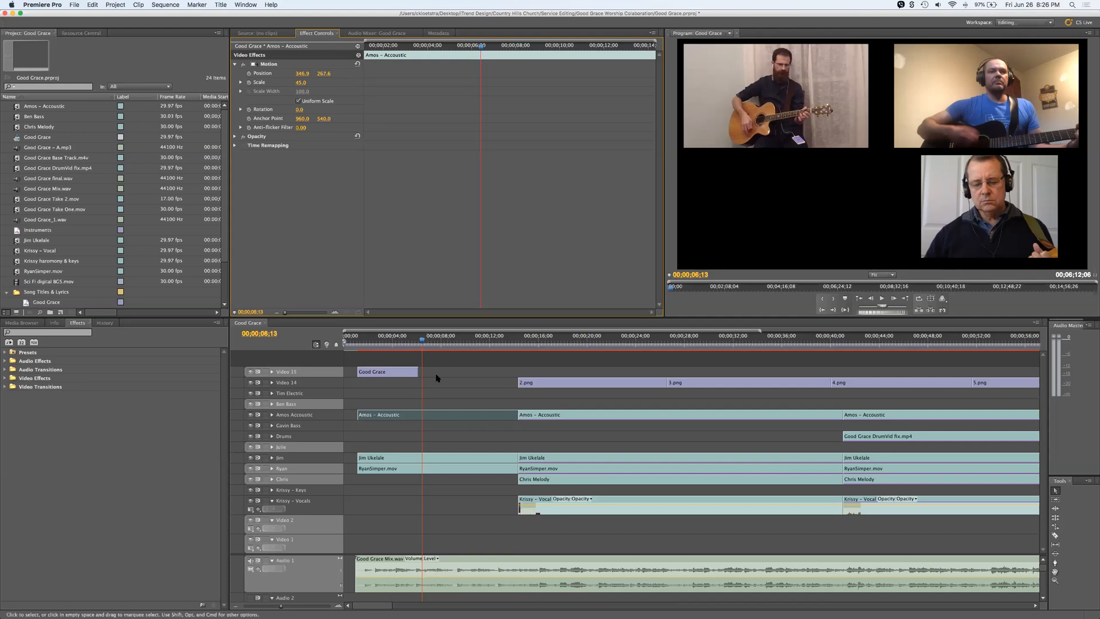
Step: Examine the performer layouts at 00;00;17;04 and 00;00;44;01
{"action": "left_click", "coordinate": [552, 340]}
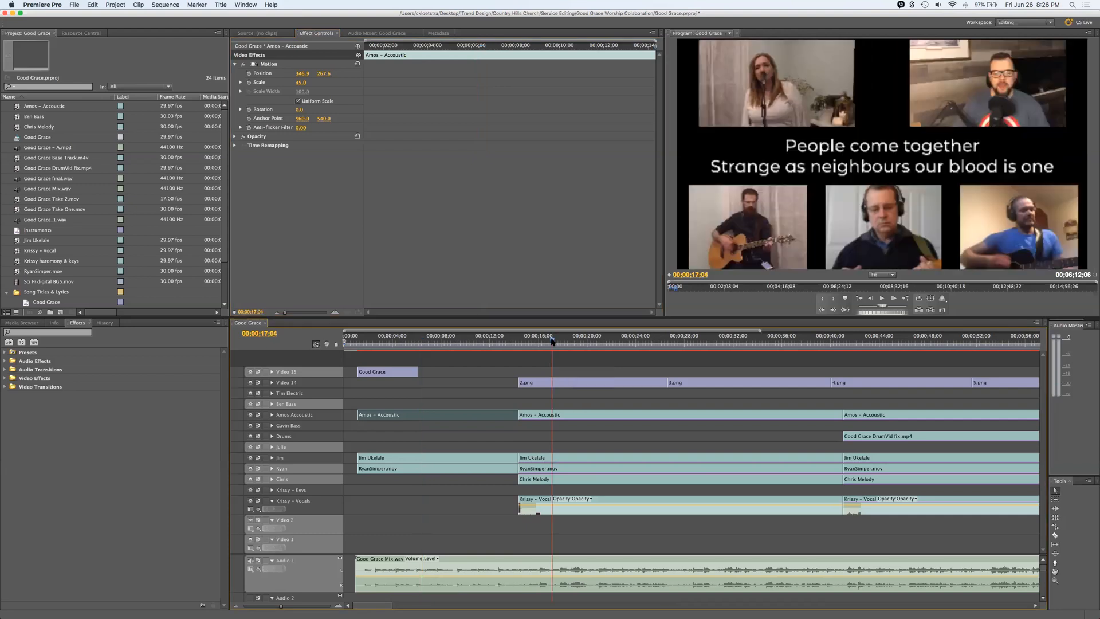
{"action": "scroll", "coordinate": [555, 342], "scroll_direction": "right", "scroll_amount": 4}
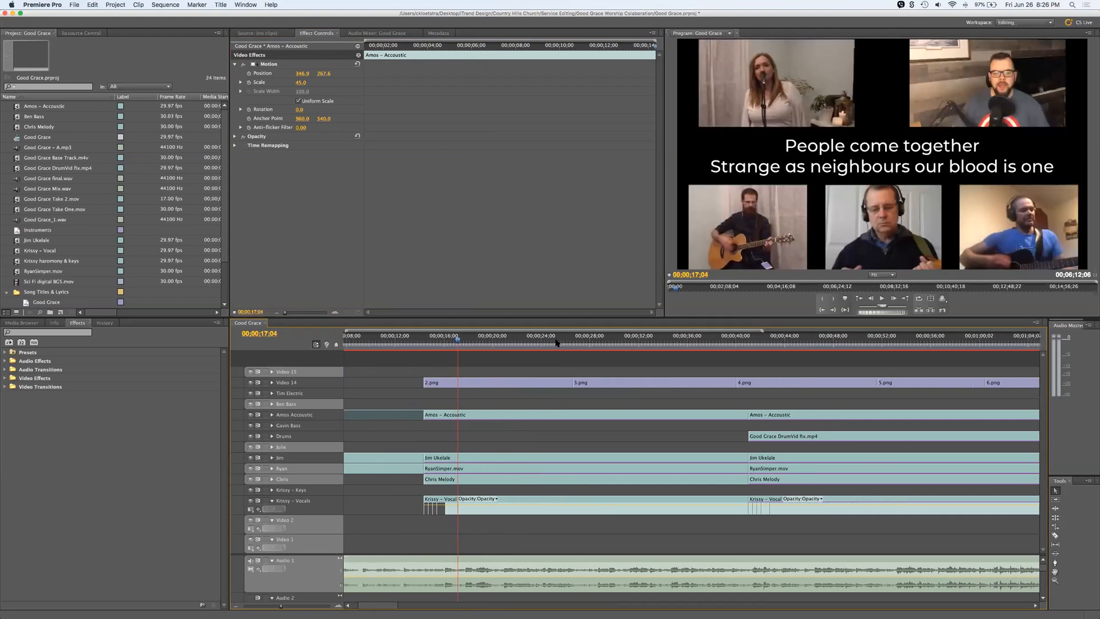
{"action": "scroll", "coordinate": [556, 342], "scroll_direction": "right", "scroll_amount": 10}
{"action": "left_click", "coordinate": [553, 340]}
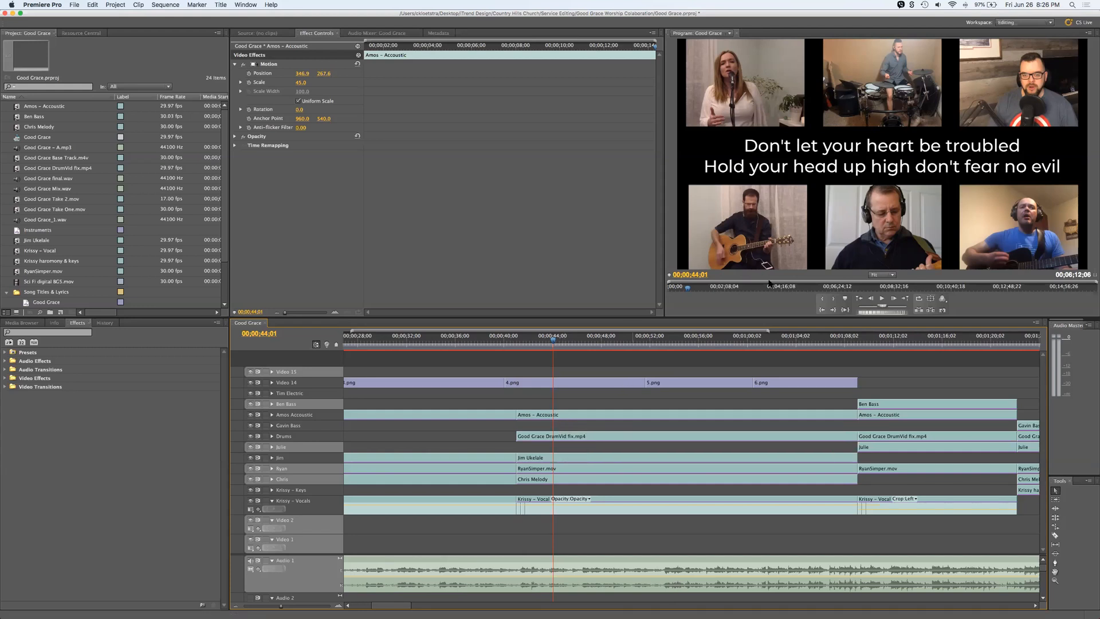
Step: Show the effect settings of the acoustic clip at 00;00;44;01 and search the effects for "crop"
{"action": "left_click", "coordinate": [577, 417]}
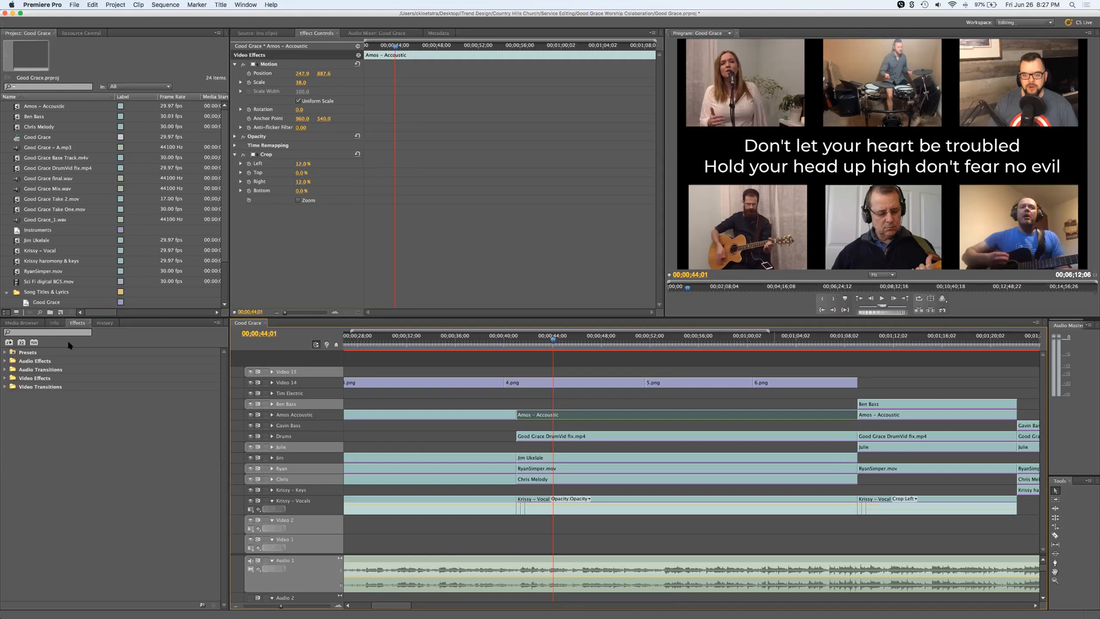
{"action": "left_click", "coordinate": [60, 333]}
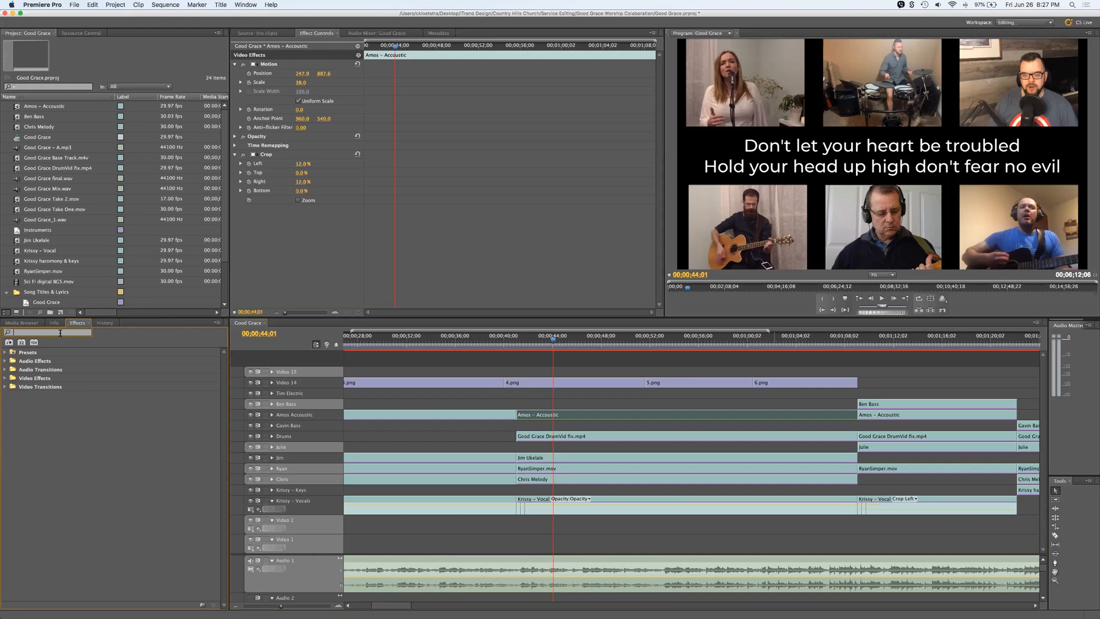
{"action": "type", "text": "crop"}
Step: Zoom out the timeline and review the layout change after slide 6.png, scrubbing to about 00;01;13;01
{"action": "scroll", "coordinate": [609, 383], "scroll_direction": "right", "scroll_amount": 3}
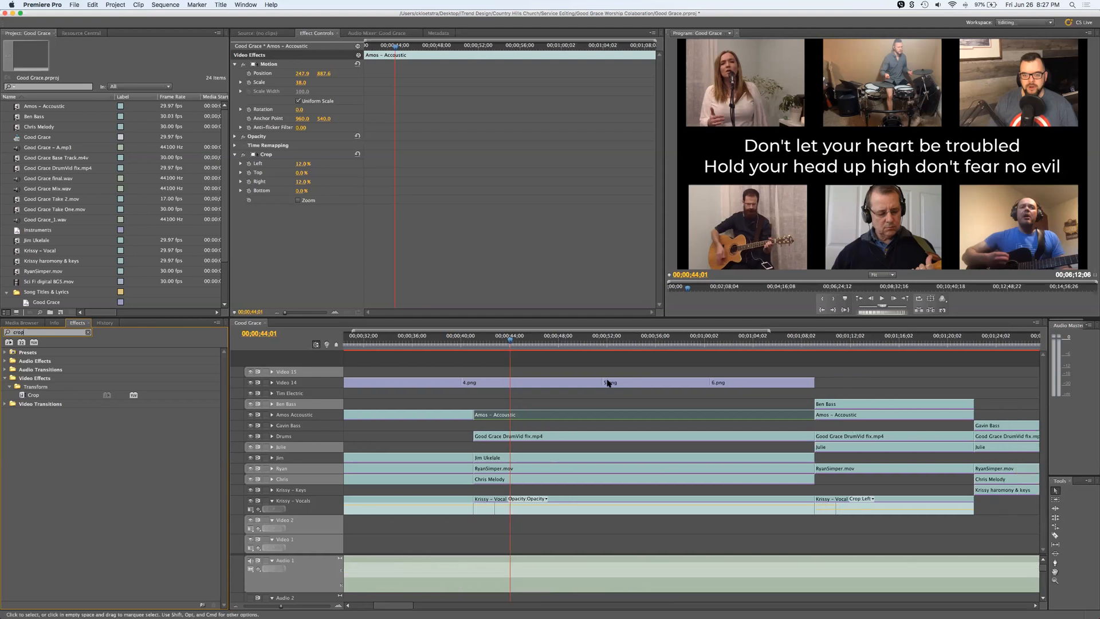
{"action": "scroll", "coordinate": [609, 383], "scroll_direction": "right", "scroll_amount": 1}
{"action": "type", "text": "--"}
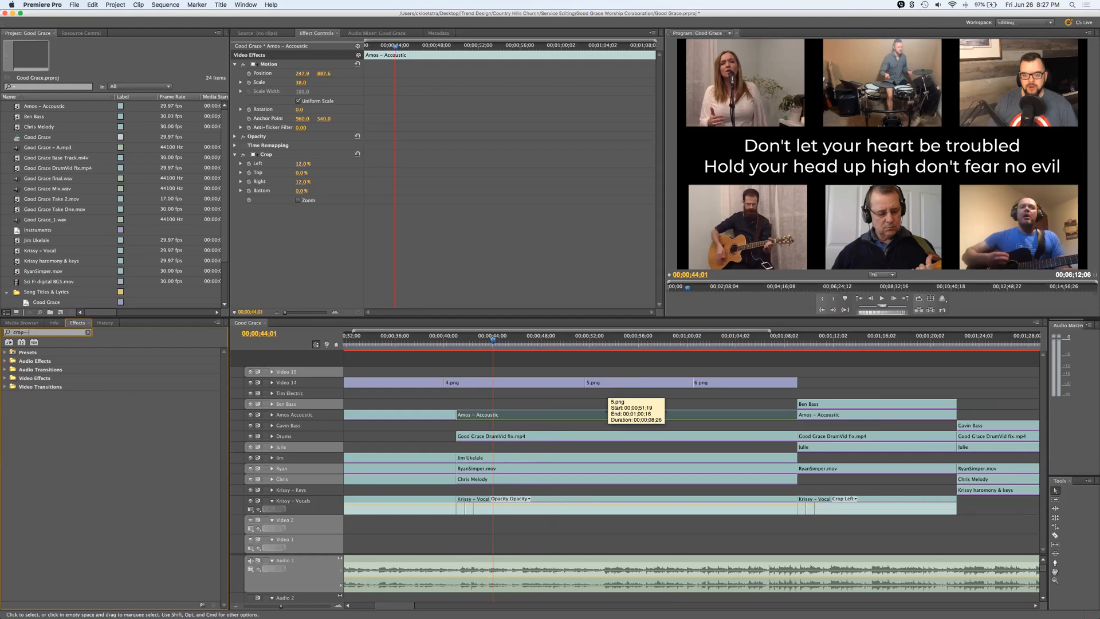
{"action": "type", "text": "-"}
{"action": "left_click", "coordinate": [573, 339]}
{"action": "key", "text": "minus"}
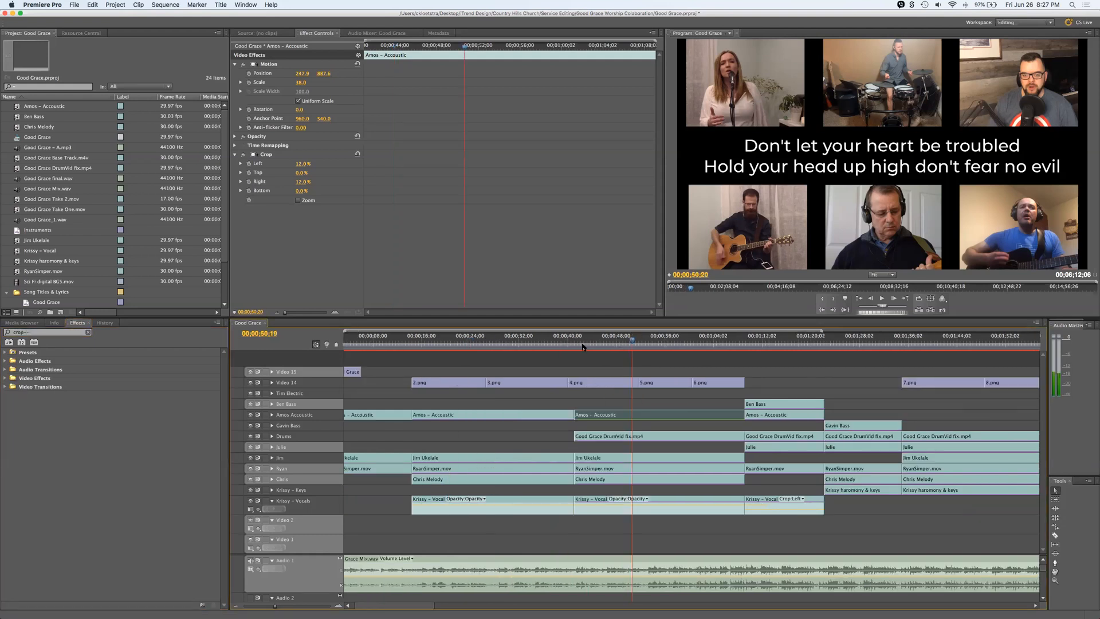
{"action": "scroll", "coordinate": [583, 349], "scroll_direction": "down", "scroll_amount": 3}
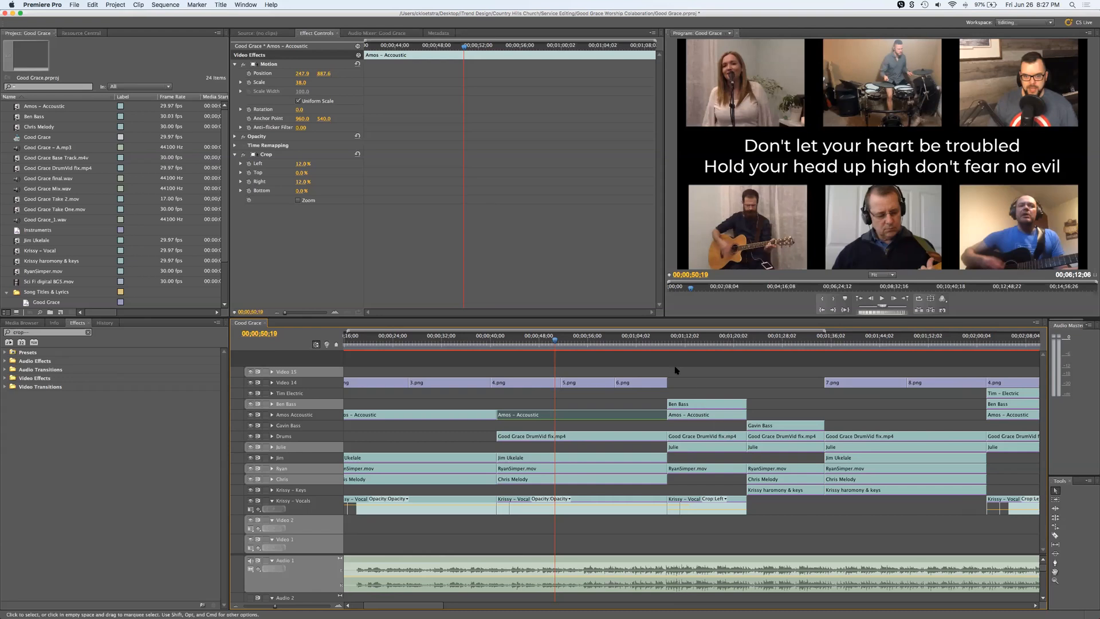
{"action": "left_click", "coordinate": [667, 342]}
{"action": "left_click_drag", "start_coordinate": [667, 343], "coordinate": [673, 342]}
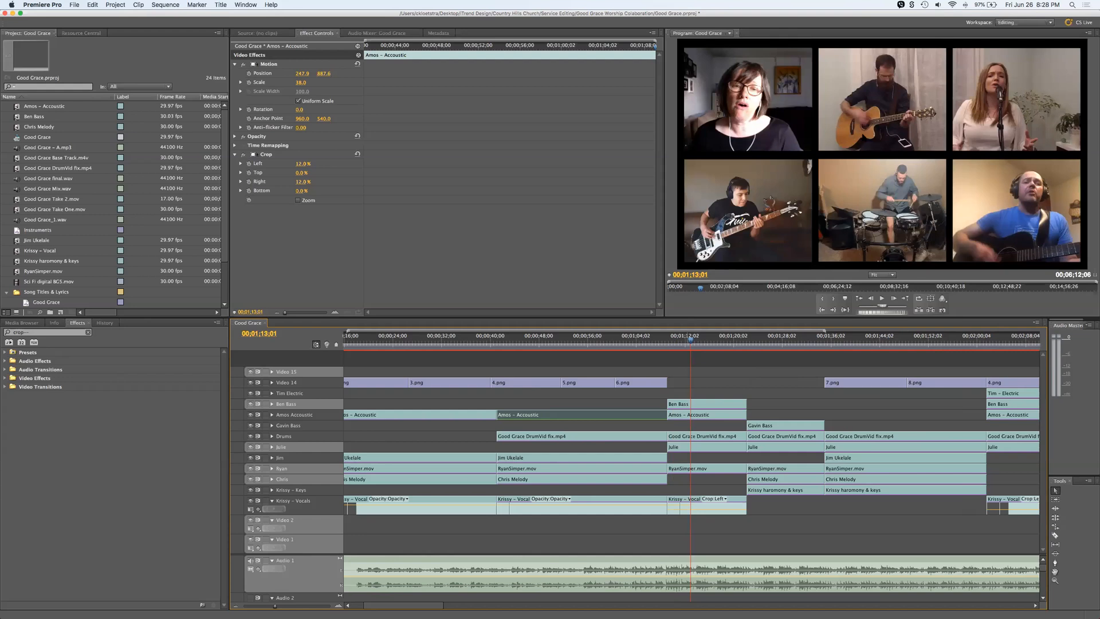
Step: Move the playhead to 00;00;59;23 and copy the acoustic clip's attributes onto the melody clip beneath slides 4.png to 6.png
{"action": "left_click", "coordinate": [611, 340]}
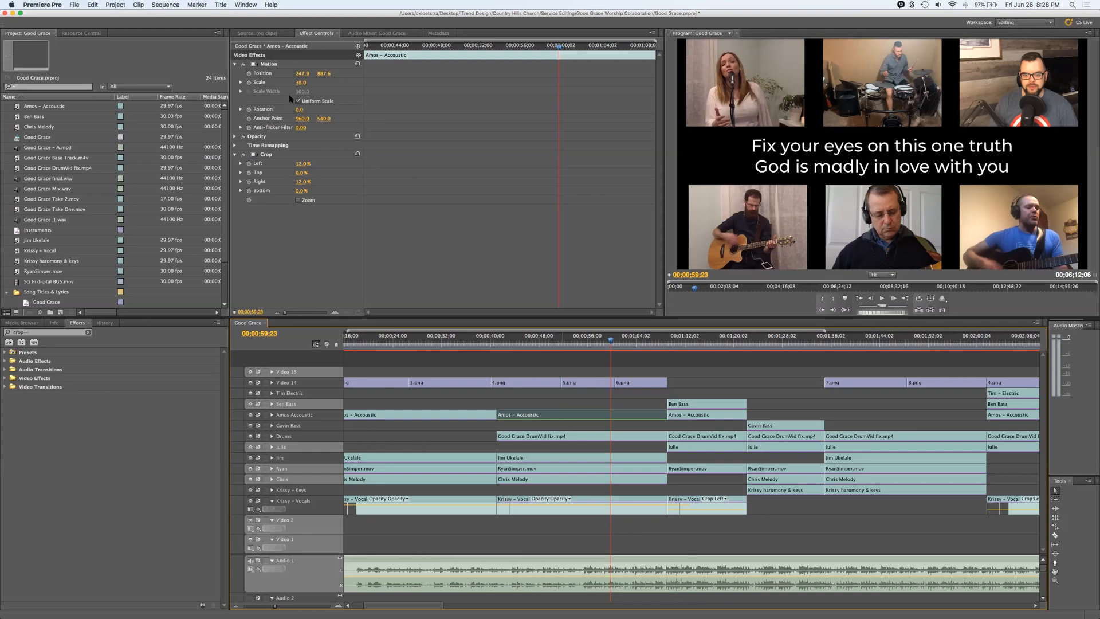
{"action": "right_click", "coordinate": [570, 413]}
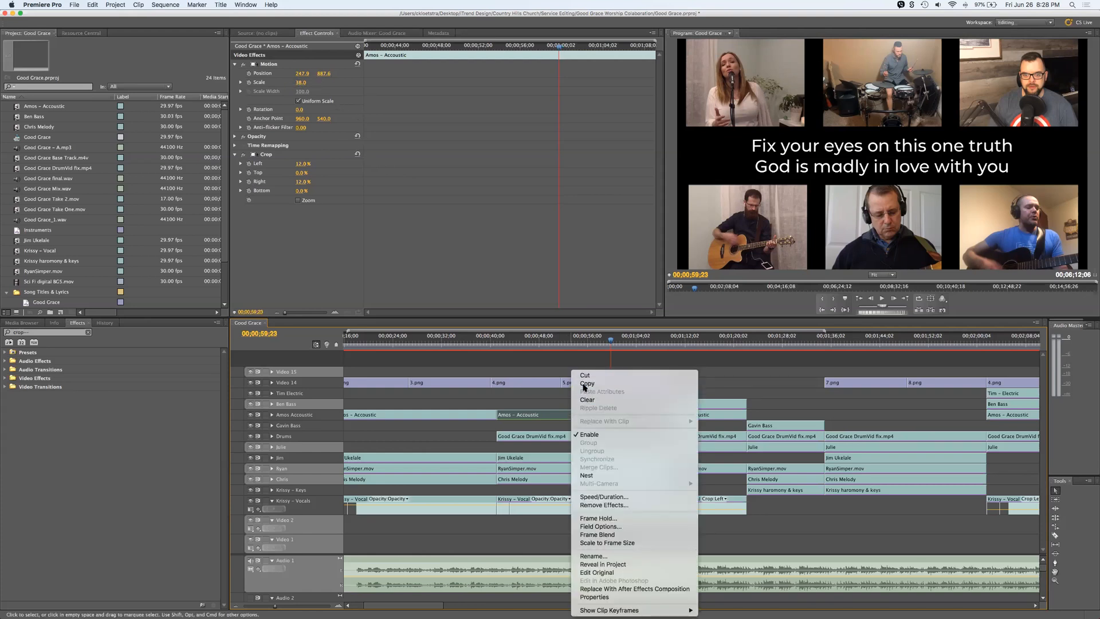
{"action": "left_click", "coordinate": [571, 424]}
{"action": "right_click", "coordinate": [559, 481]}
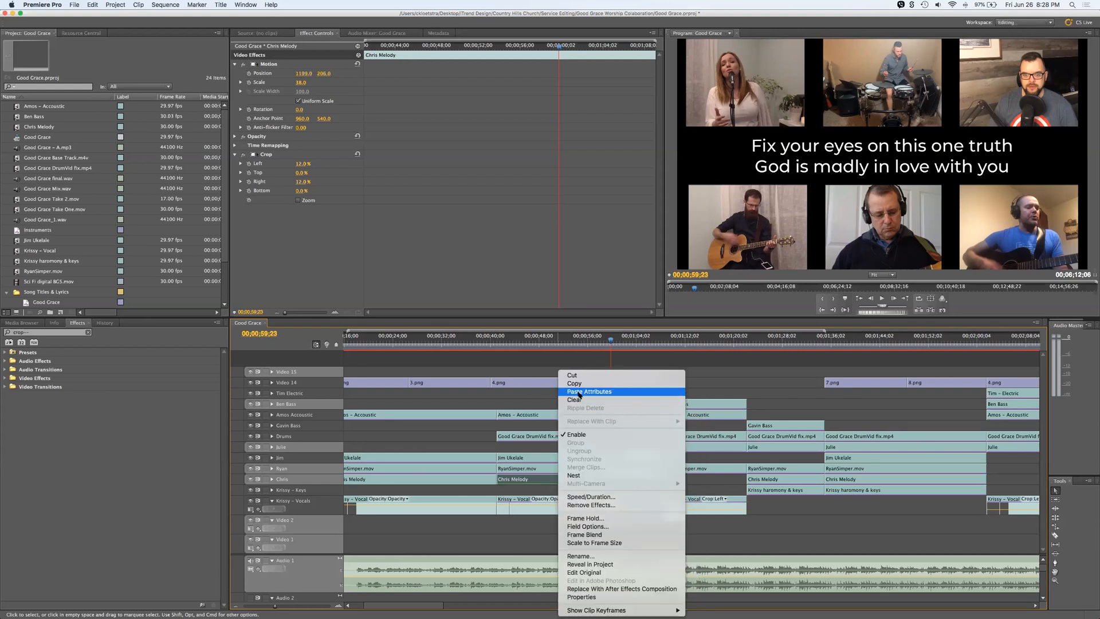
{"action": "left_click", "coordinate": [579, 393]}
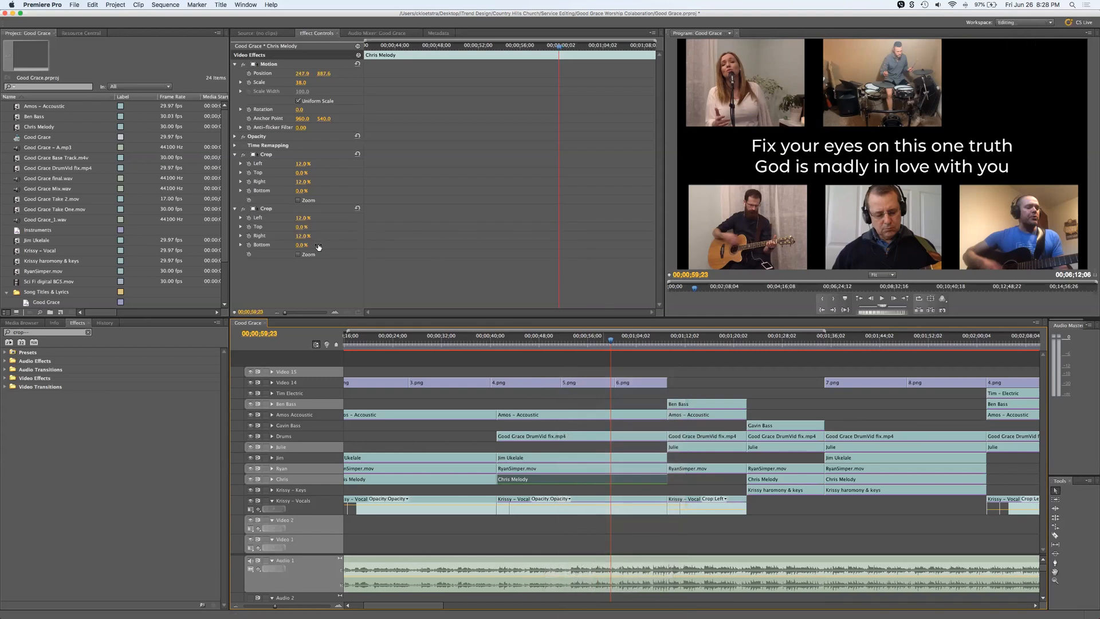
Step: Delete the duplicate Crop effect from the melody clip and hide the acoustic track
{"action": "left_click", "coordinate": [283, 156]}
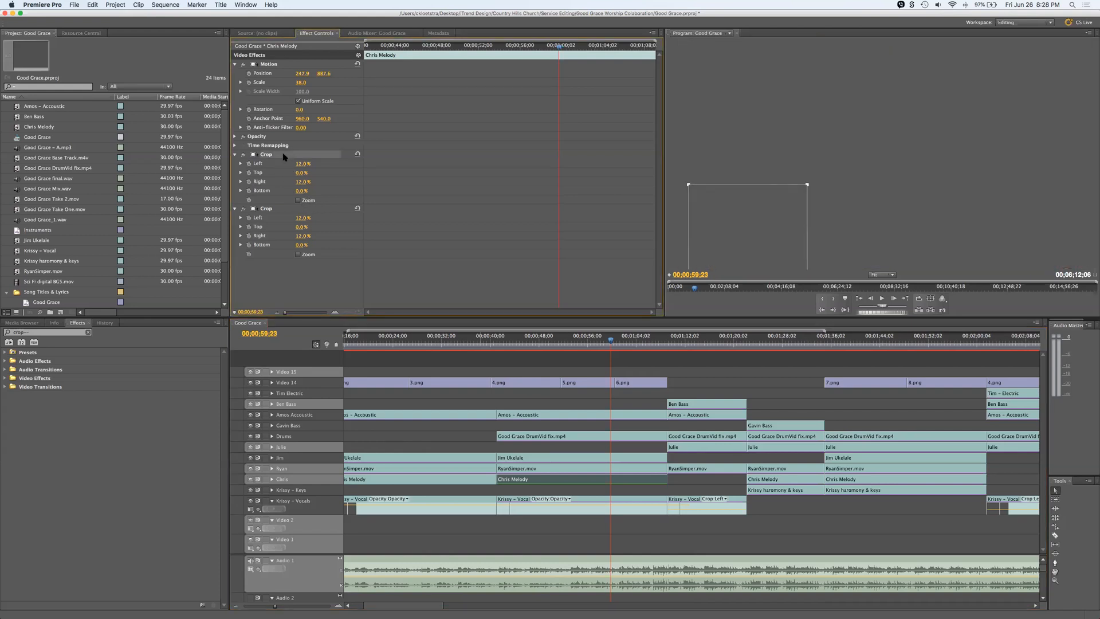
{"action": "key", "text": "Delete"}
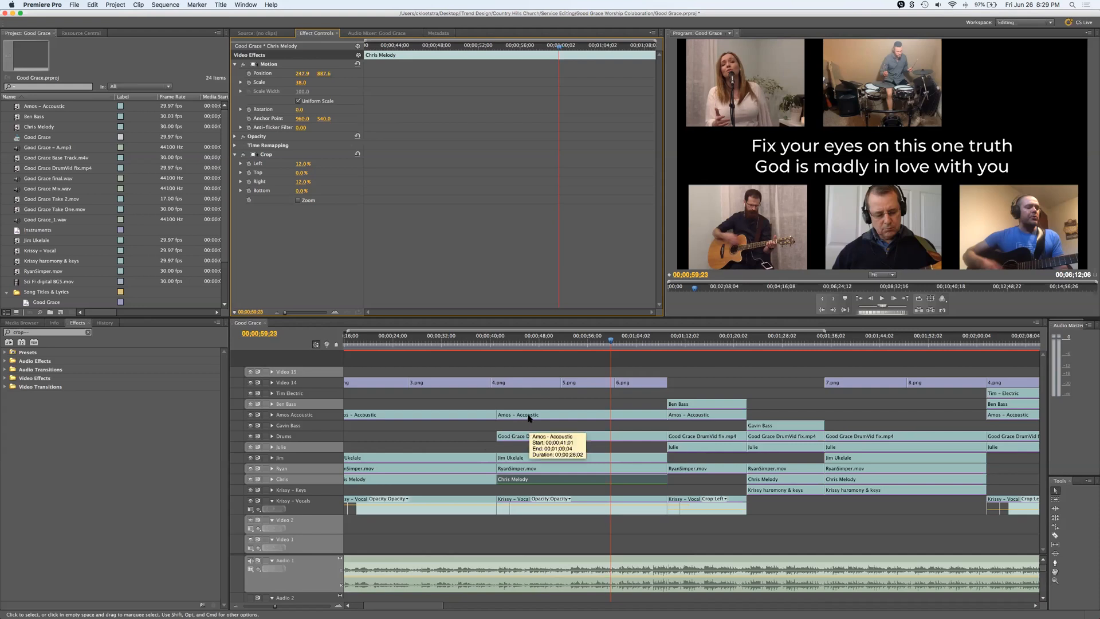
{"action": "left_click", "coordinate": [250, 415]}
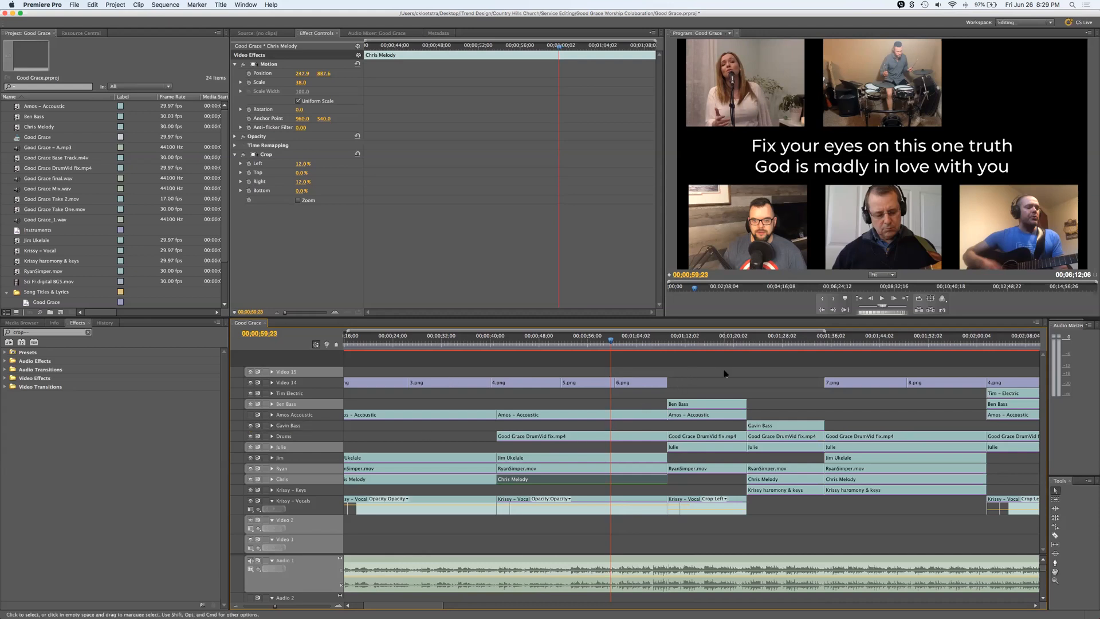
Step: Copy the attributes of the melody clip at 00;01;40;26 onto the acoustic clip beneath slides 4.png to 6.png and show the acoustic track at 00;00;48;10
{"action": "left_click", "coordinate": [861, 339]}
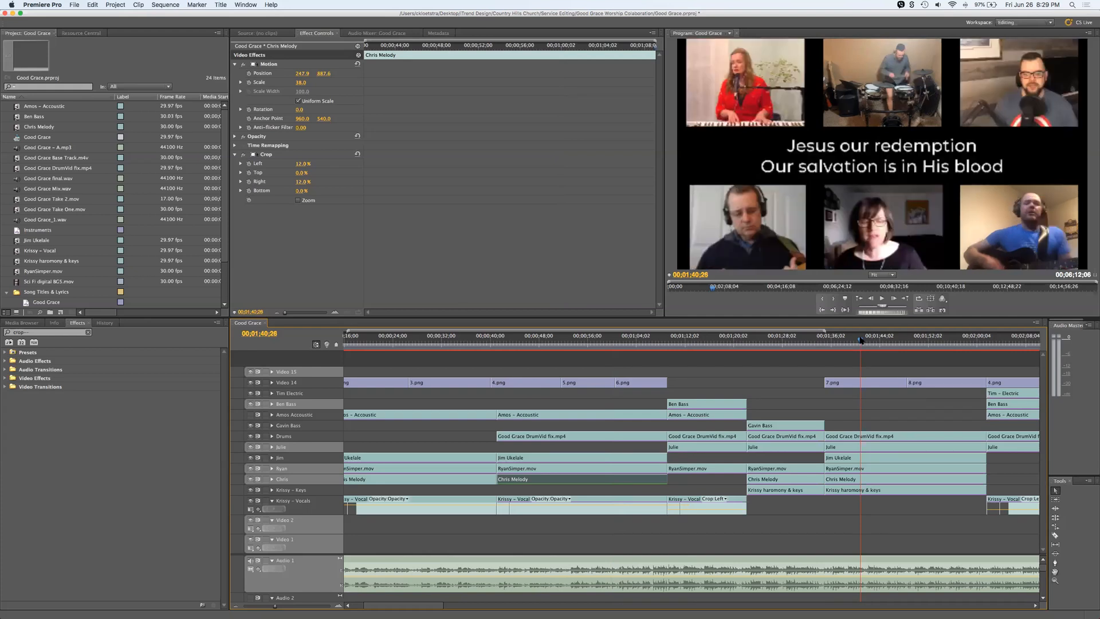
{"action": "left_click", "coordinate": [850, 480]}
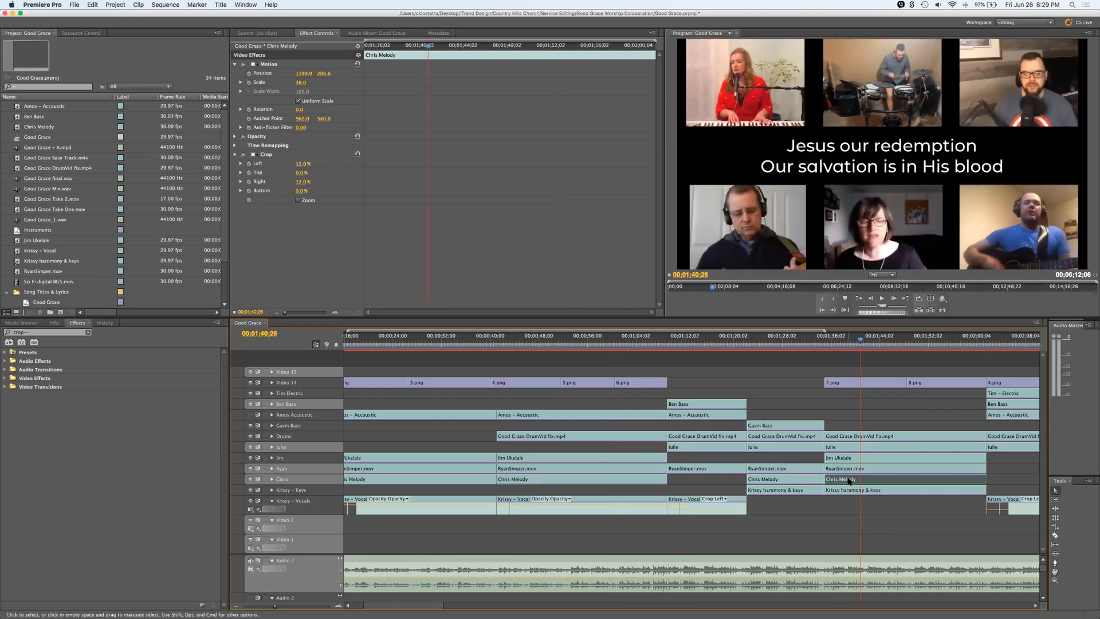
{"action": "right_click", "coordinate": [850, 480]}
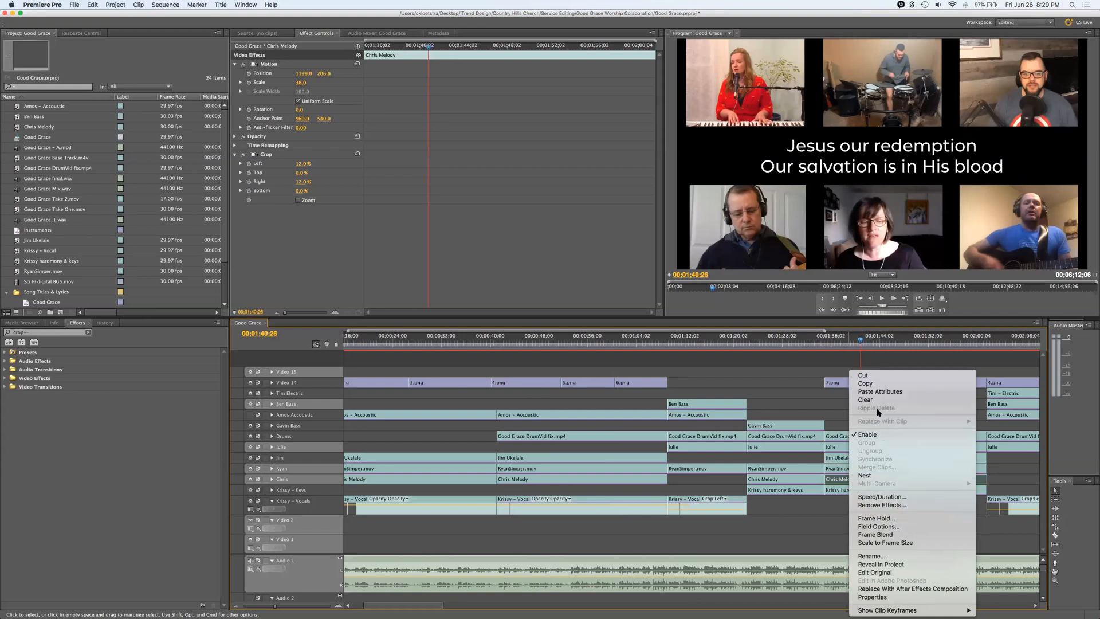
{"action": "left_click", "coordinate": [868, 384]}
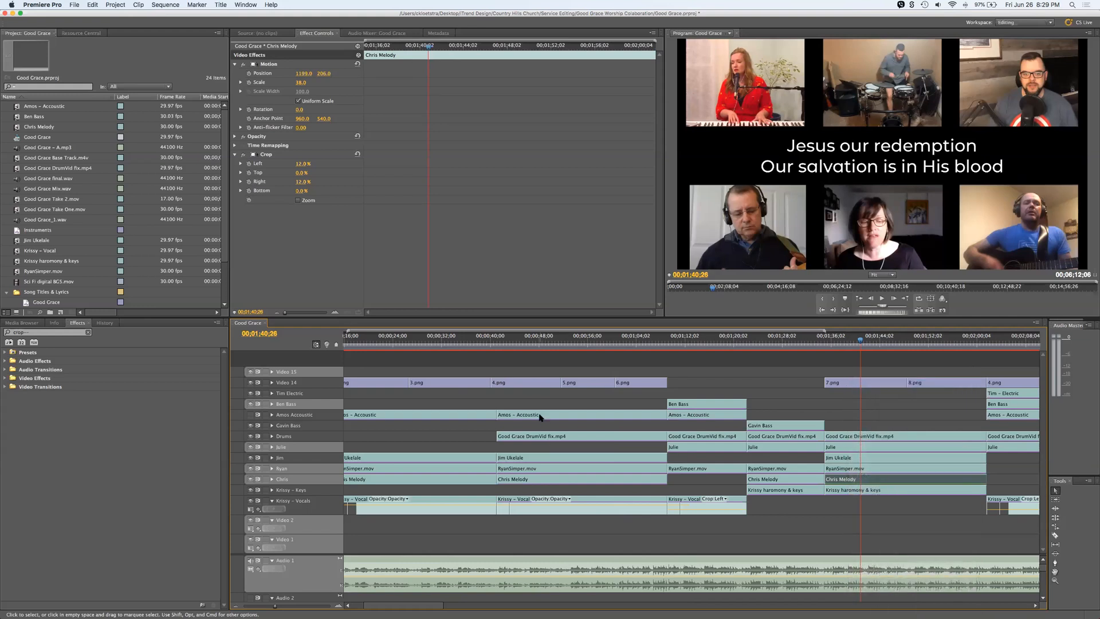
{"action": "left_click", "coordinate": [542, 417]}
{"action": "right_click", "coordinate": [540, 413]}
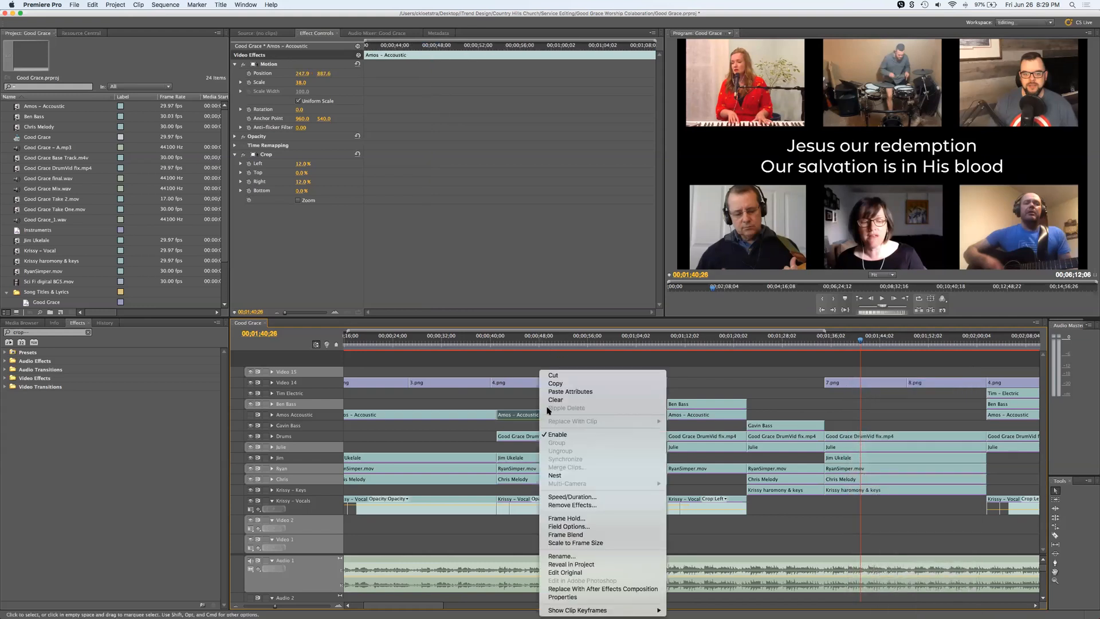
{"action": "left_click", "coordinate": [558, 391]}
{"action": "left_click", "coordinate": [528, 342]}
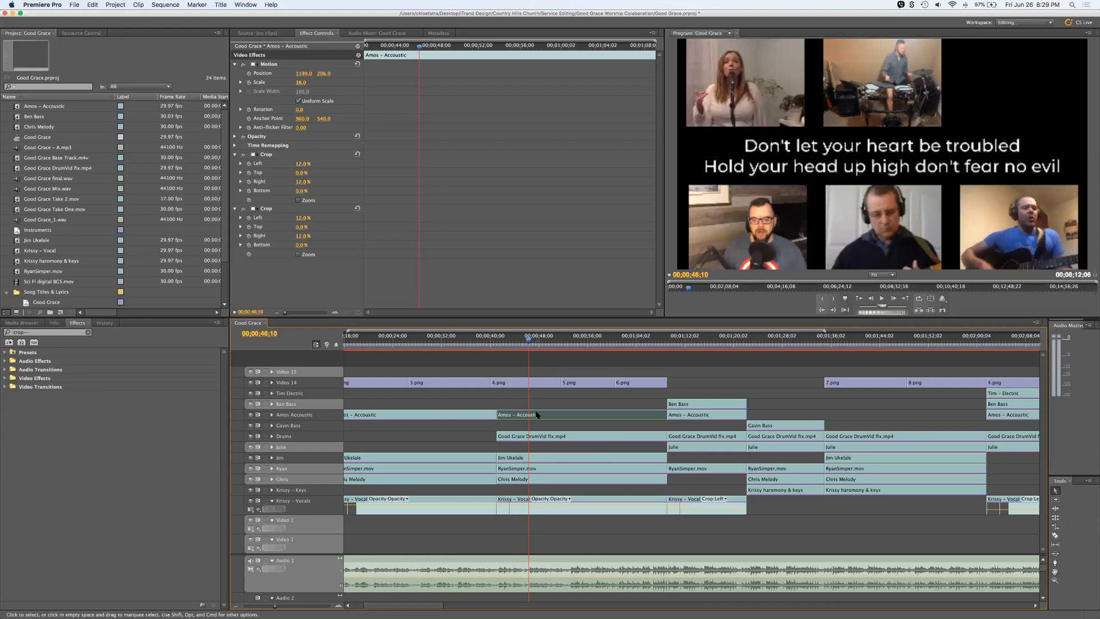
{"action": "left_click", "coordinate": [541, 341]}
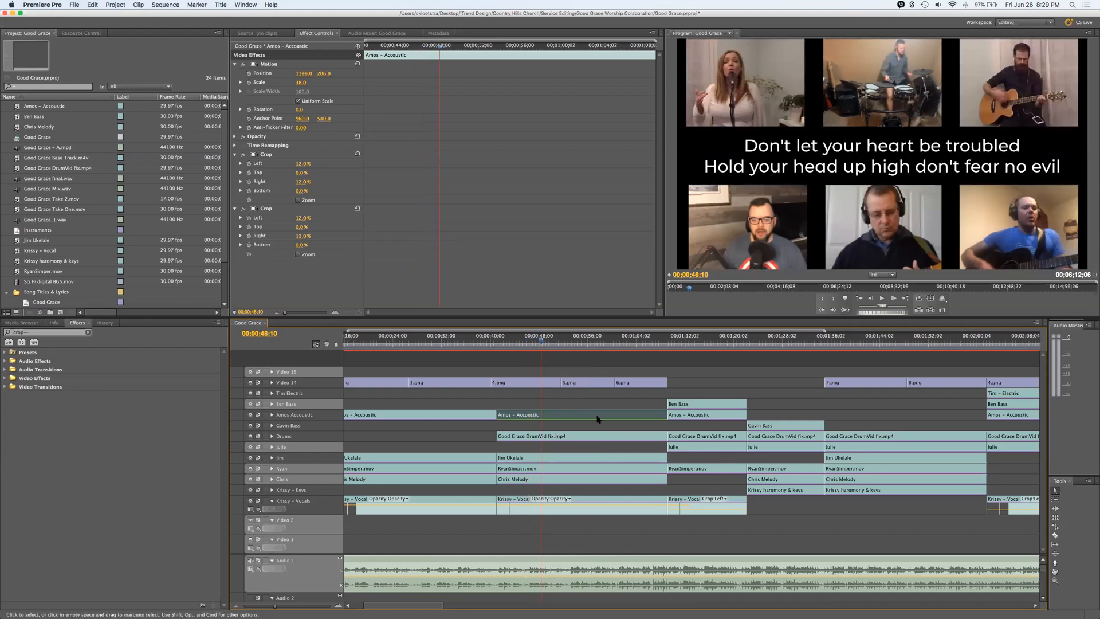